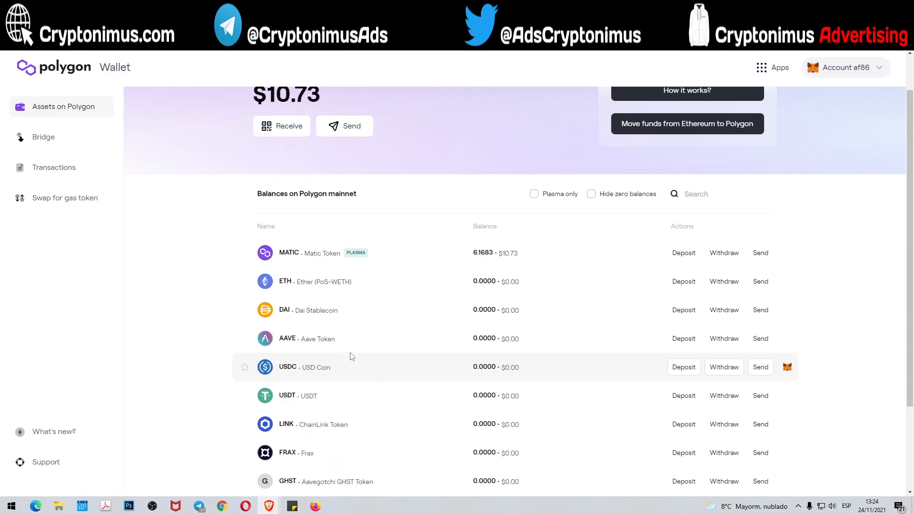
Check the wallet's transaction history and open the Polygon Bridge page.
scroll(358, 368, "up", 1)
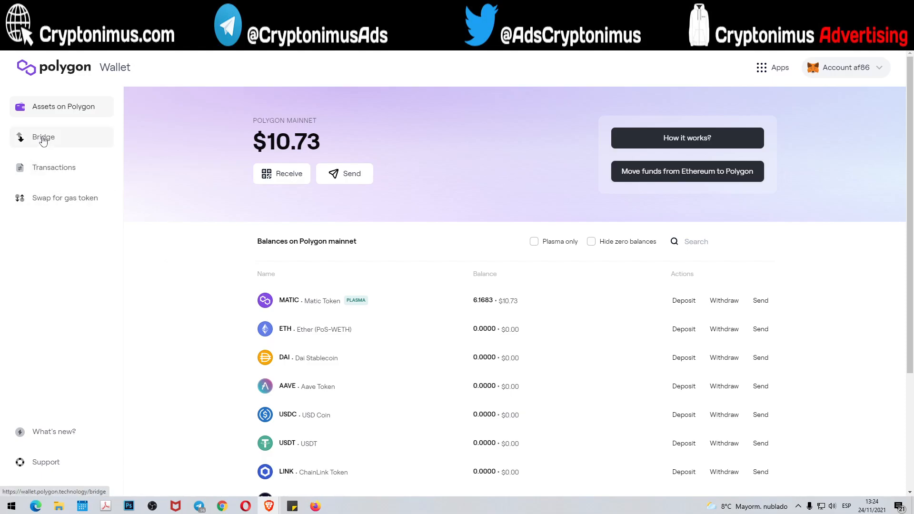
left_click(44, 173)
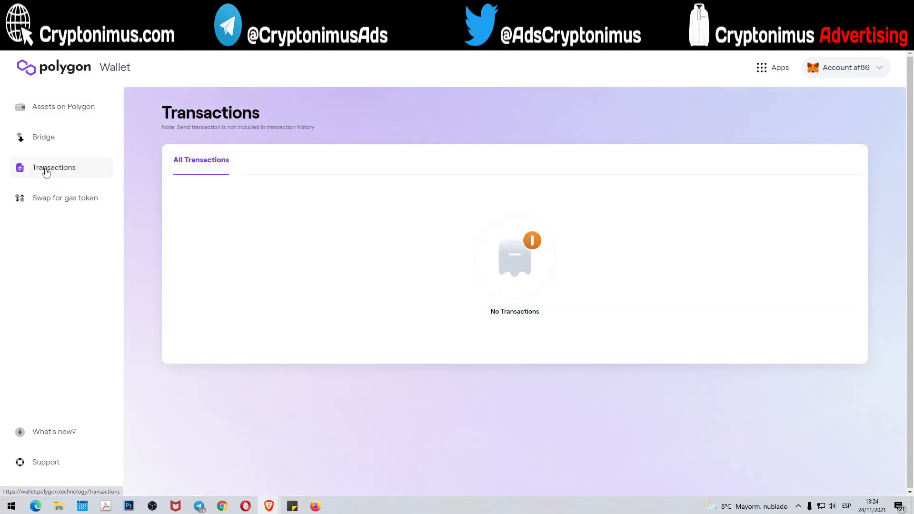
left_click(43, 138)
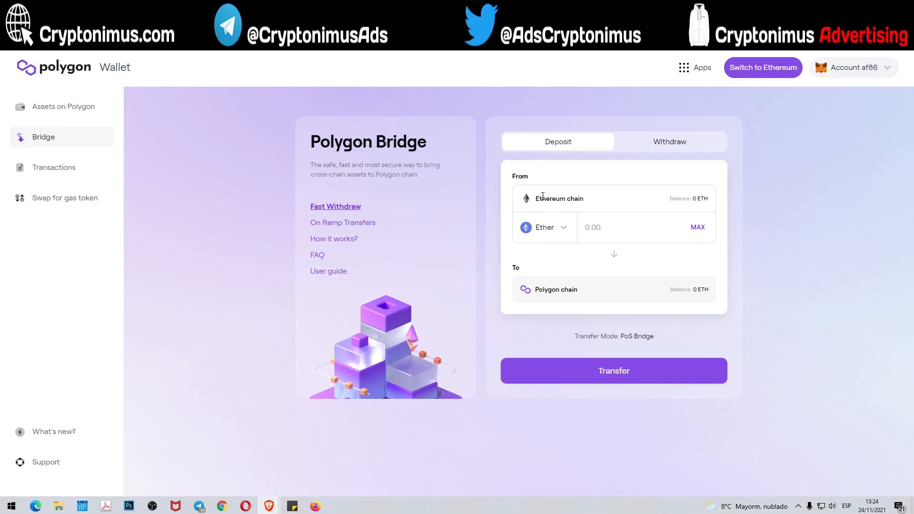
Choose CehhCoin as the token to deposit from the Ethereum chain to Polygon.
left_click(545, 228)
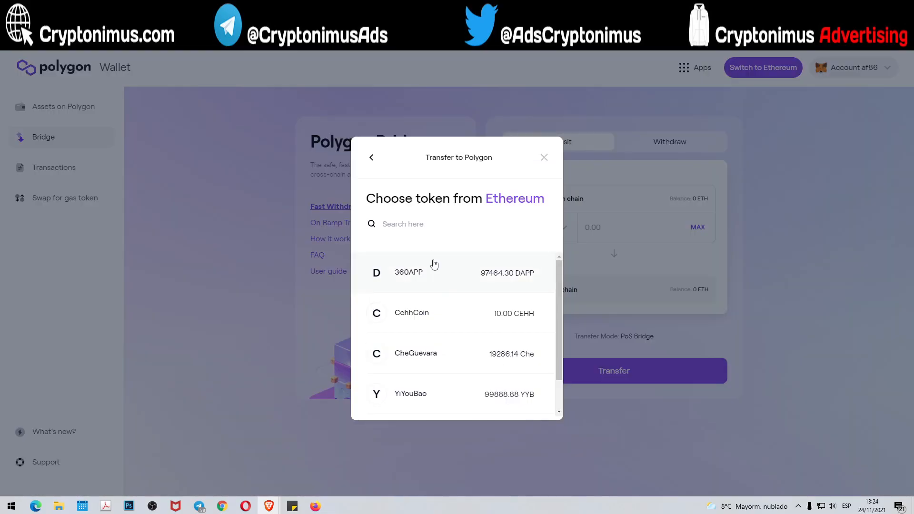
scroll(441, 309, "down", 1)
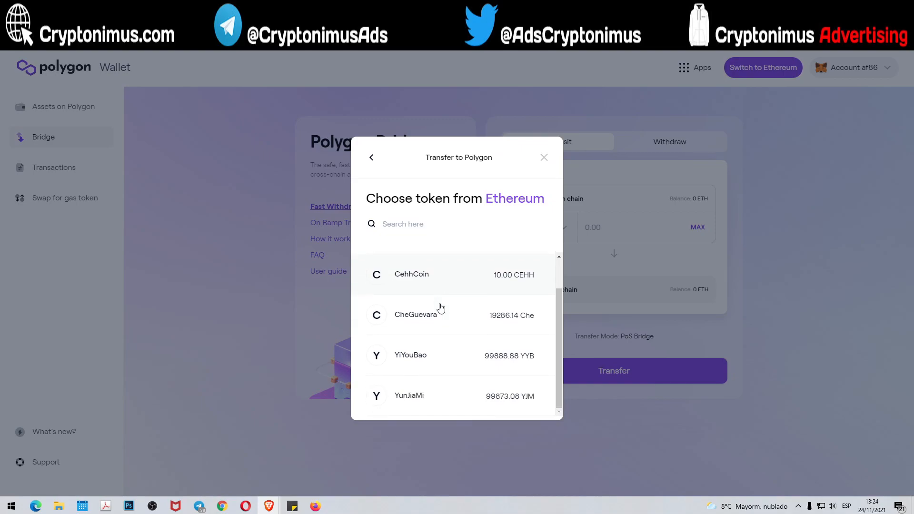
scroll(440, 309, "up", 1)
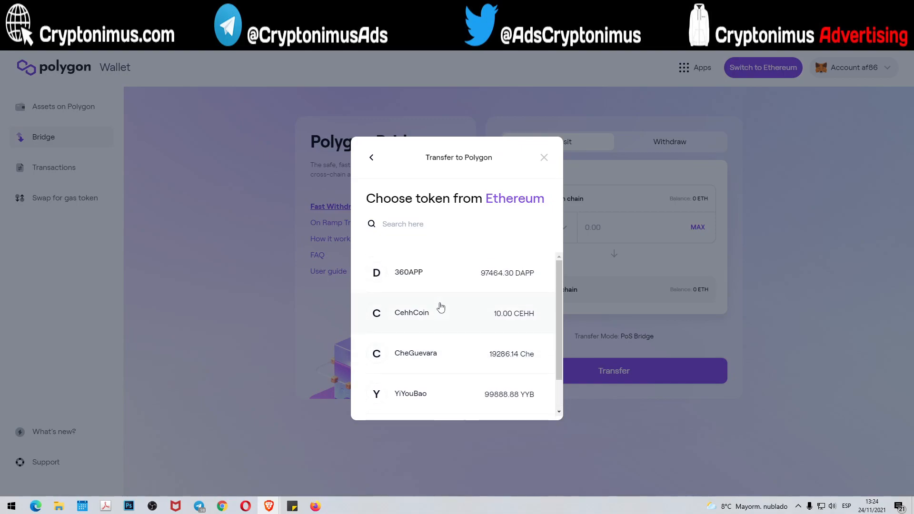
scroll(440, 307, "down", 1)
left_click(415, 274)
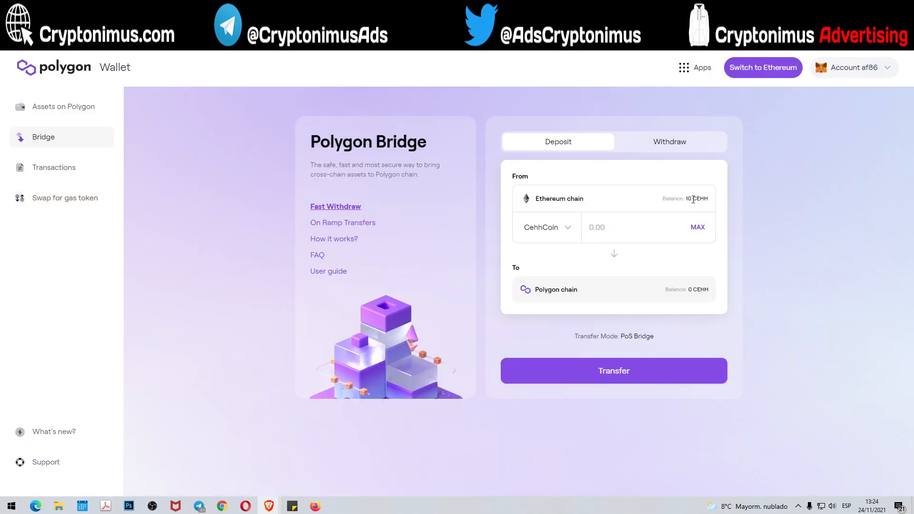
Change the deposit token to 360APP and fill in the maximum available amount.
left_click(538, 232)
scroll(465, 336, "up", 1)
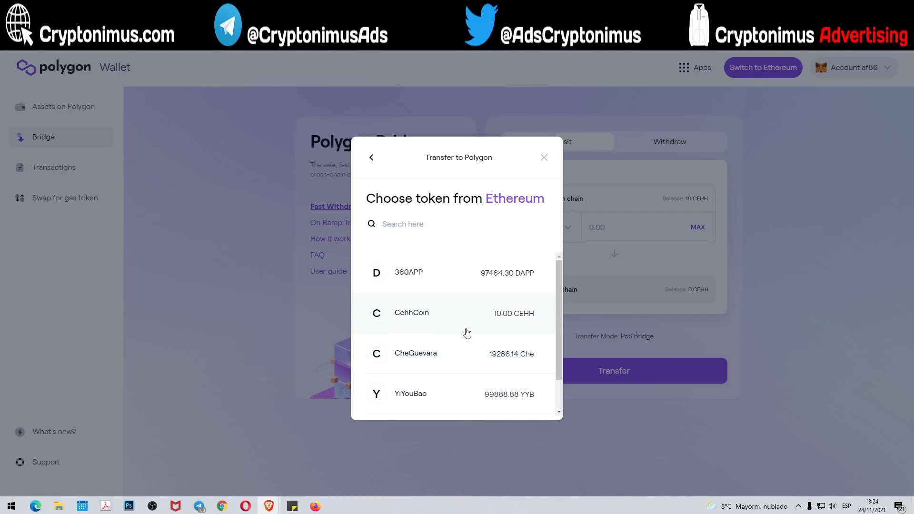
left_click(412, 277)
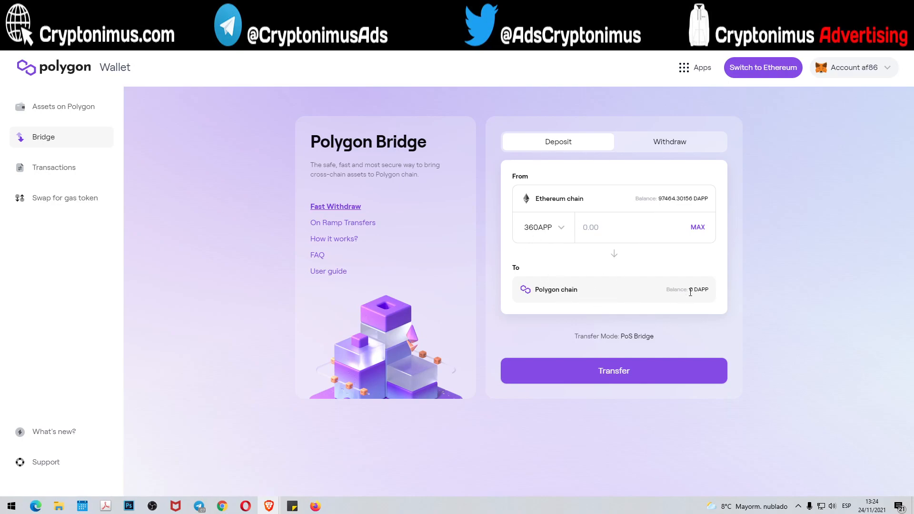
left_click(697, 228)
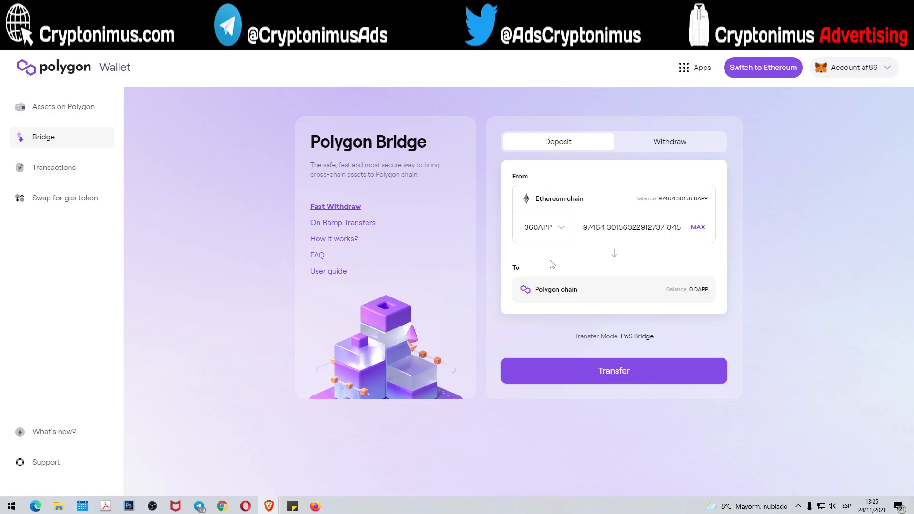
Compare the bridge's Withdraw direction with Deposit, finishing on the Deposit form.
left_click(656, 146)
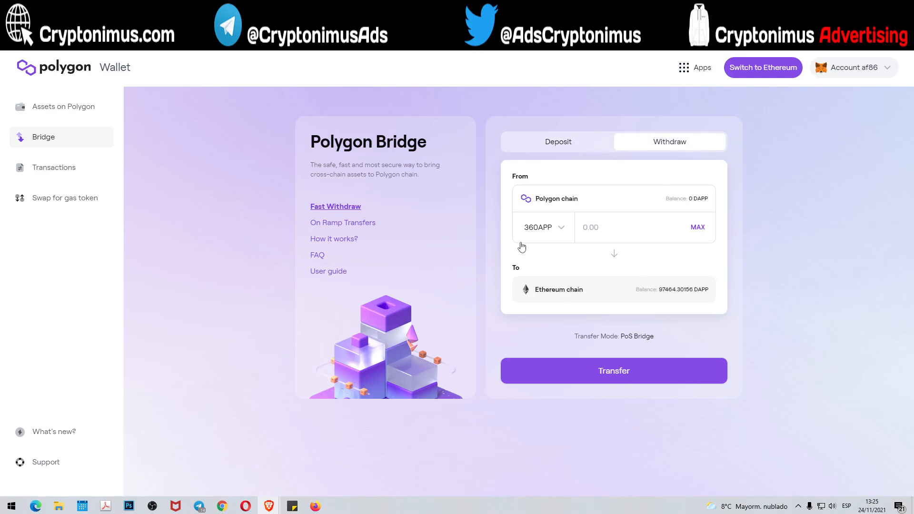
left_click(558, 146)
left_click(672, 144)
left_click(557, 148)
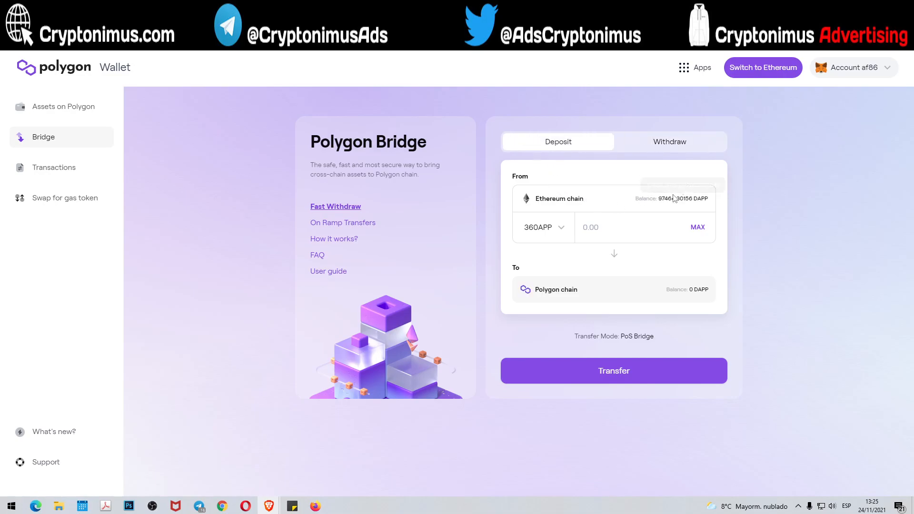
Review the list of Ethereum tokens available for deposit and close it without changing the selection.
left_click(552, 231)
scroll(495, 357, "down", 1)
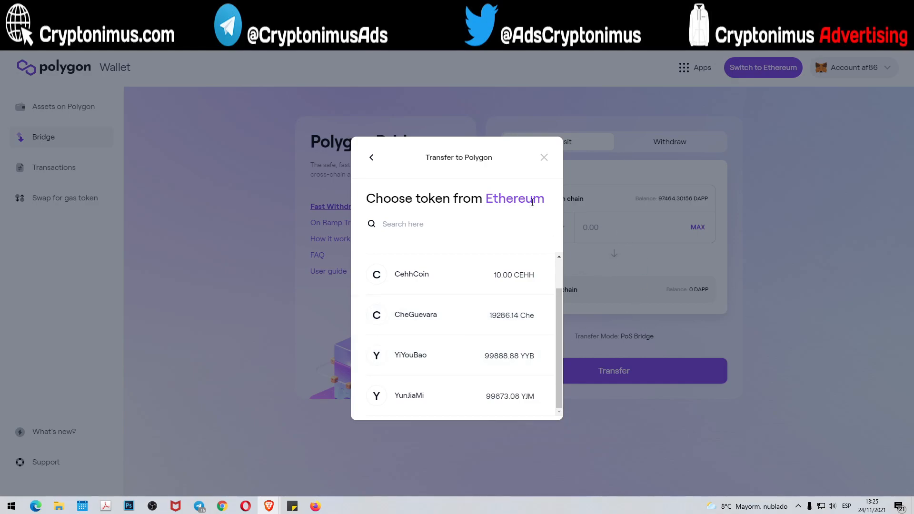
left_click(544, 158)
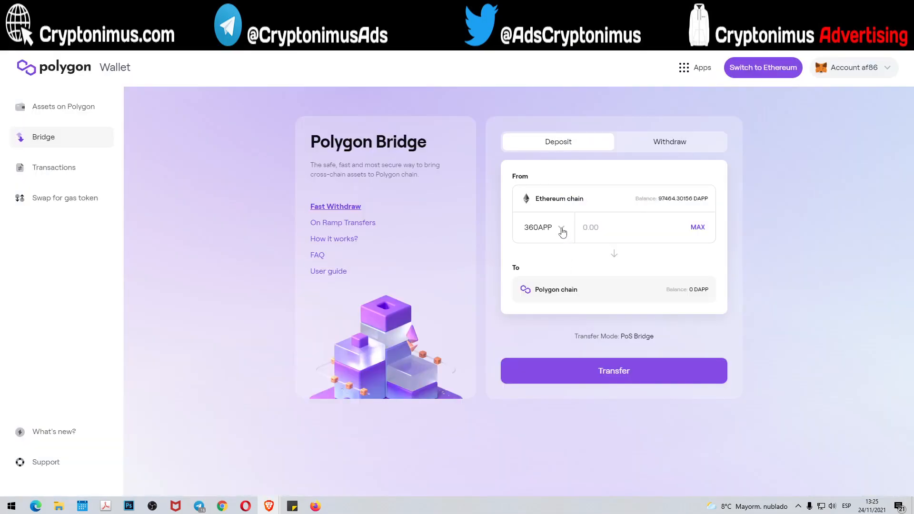
Review the third-party services for on-ramp transfers and return to the Polygon Bridge.
left_click(352, 224)
scroll(352, 229, "down", 1)
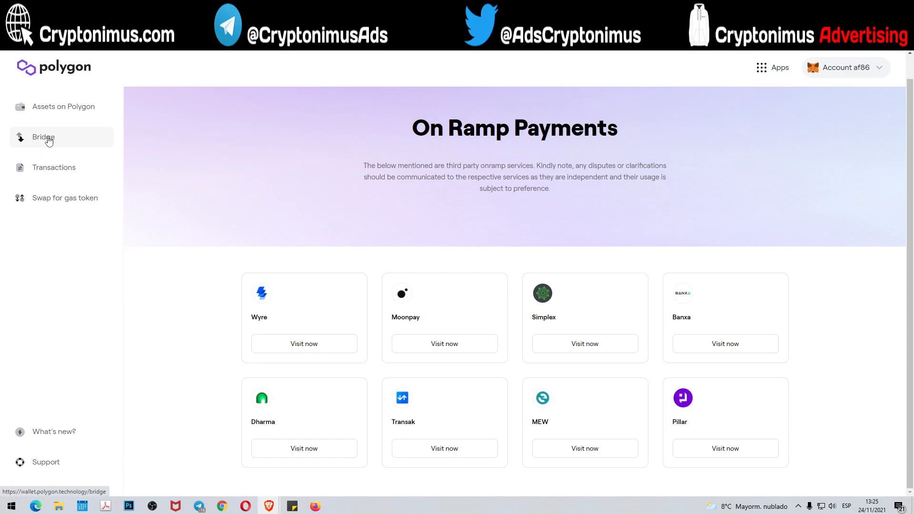
left_click(82, 139)
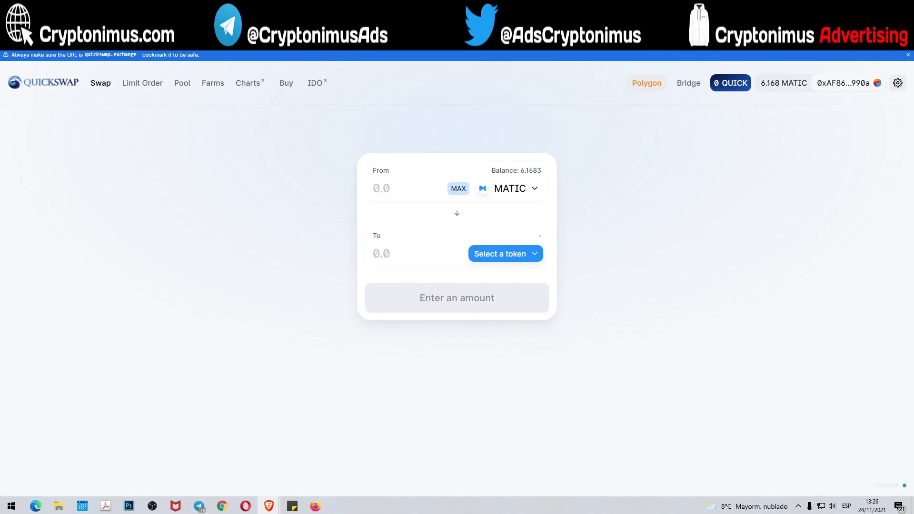
On QuickSwap, visit the Matic PoS bridge and the Relay bridge from its bridge options.
mouse_move(686, 83)
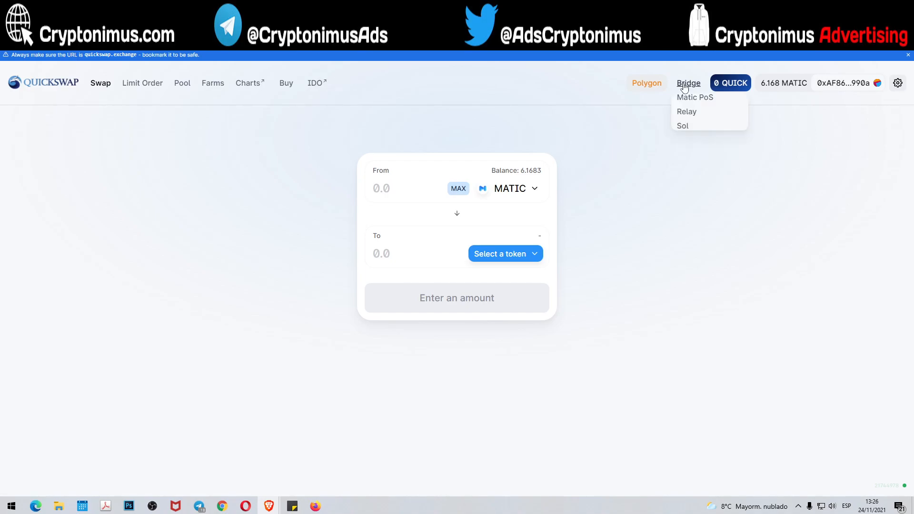
left_click(693, 98)
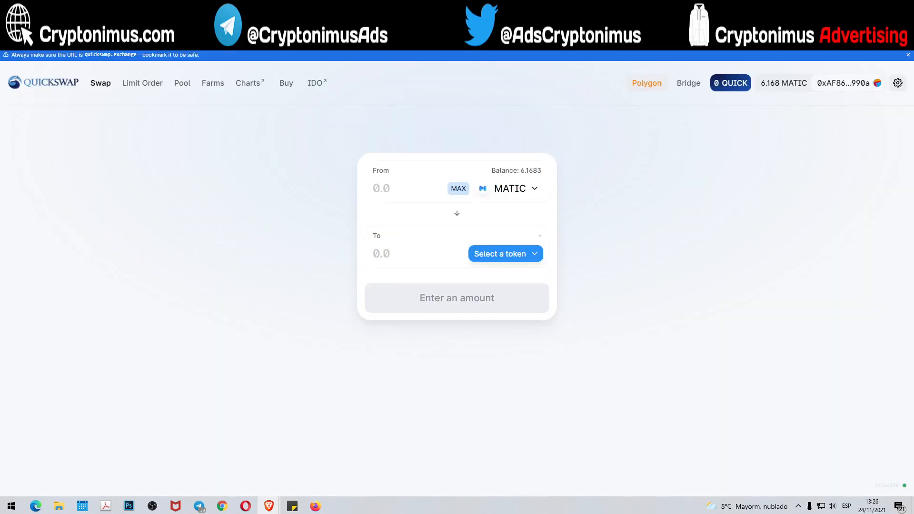
left_click(689, 83)
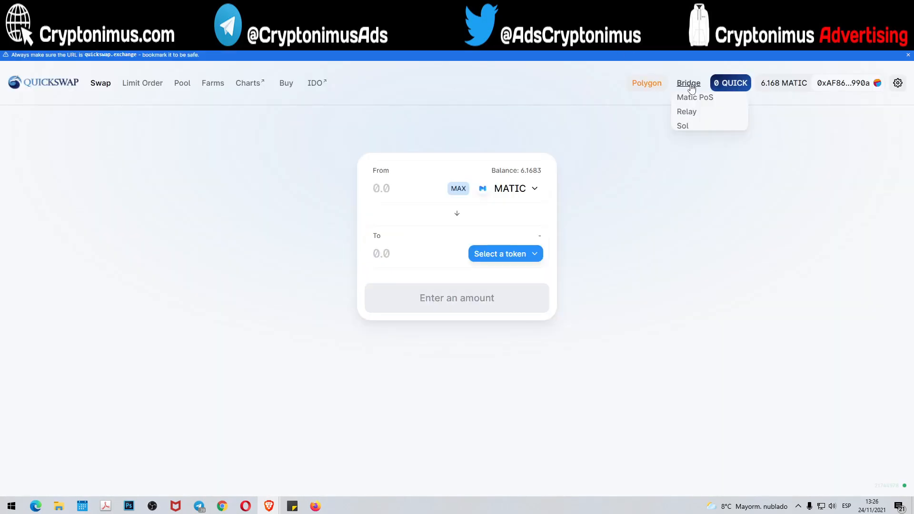
left_click(697, 113)
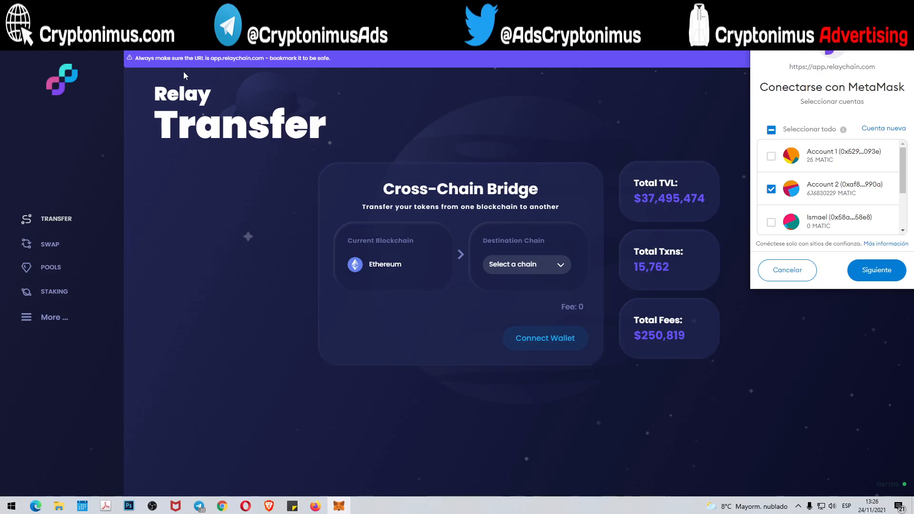
Cancel the MetaMask connection request and check the destination chains offered by Relay's cross-chain bridge.
left_click(793, 272)
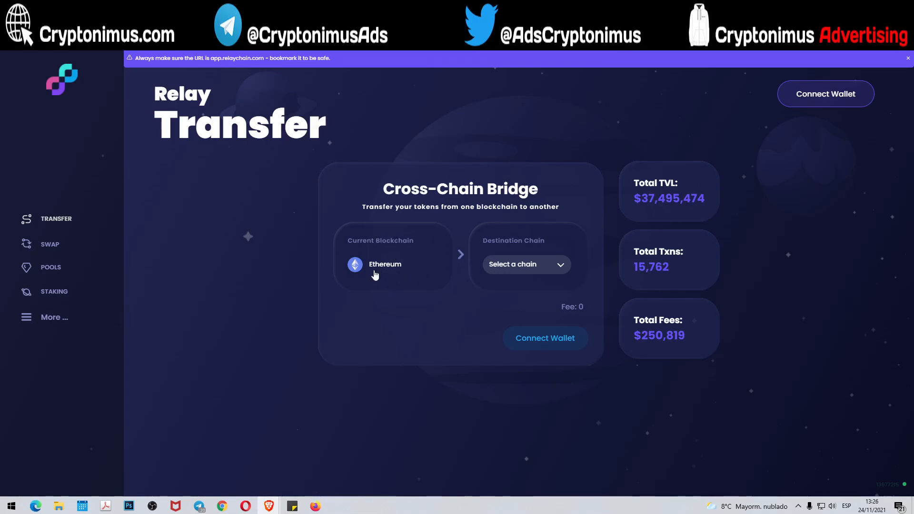
left_click(516, 263)
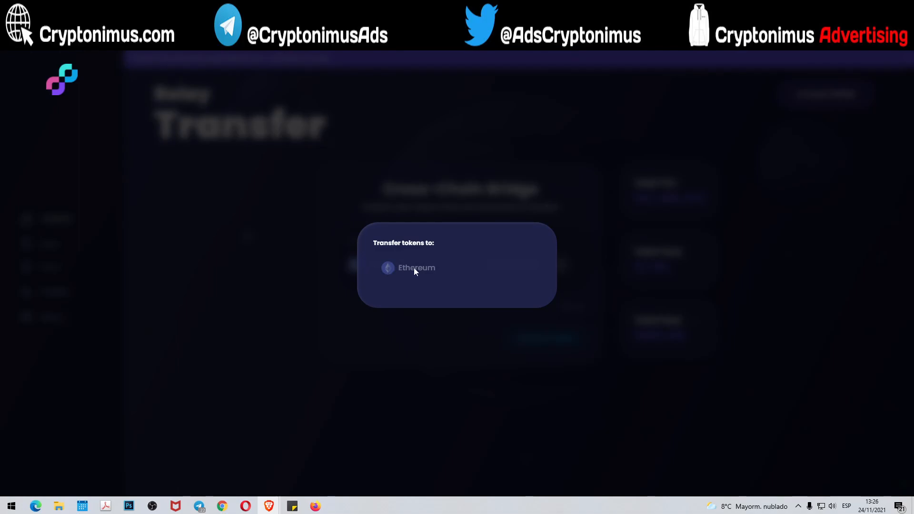
left_click(482, 386)
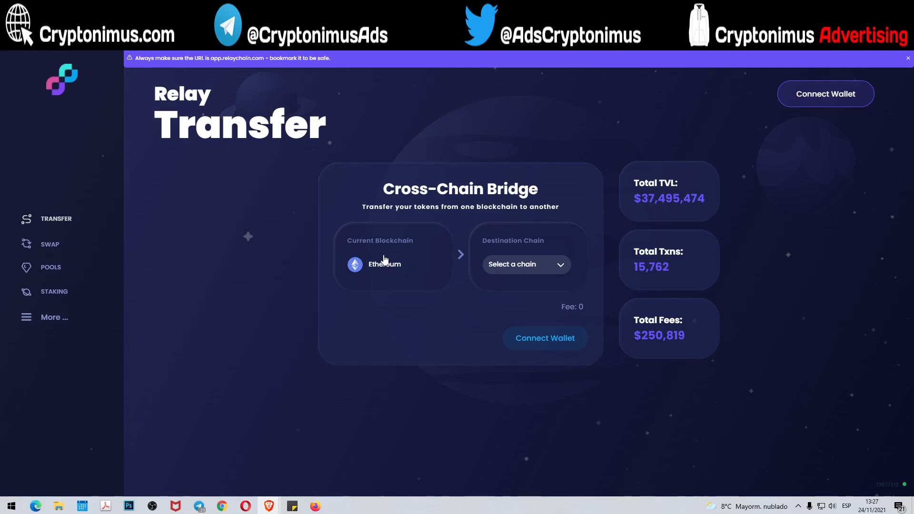
View the exchange opened from Relay's swap option and dismiss its MetaMask connection request.
left_click(61, 245)
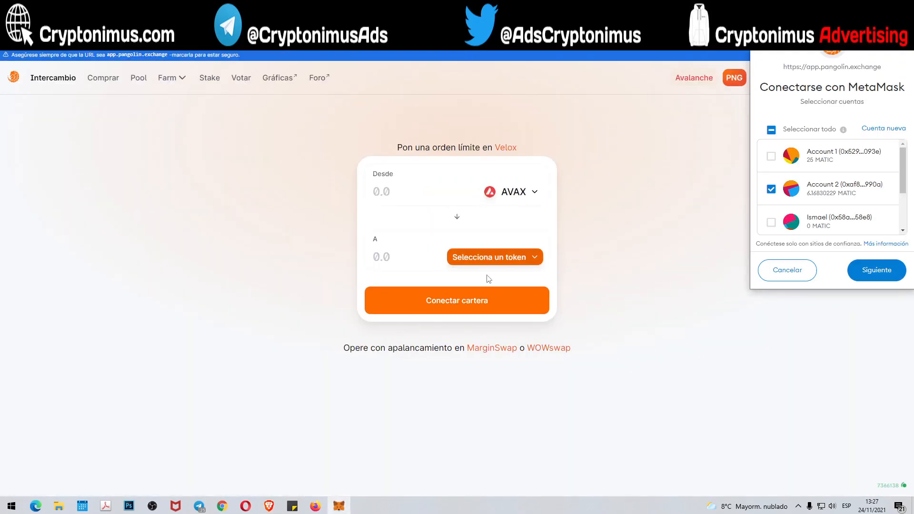
left_click(903, 7)
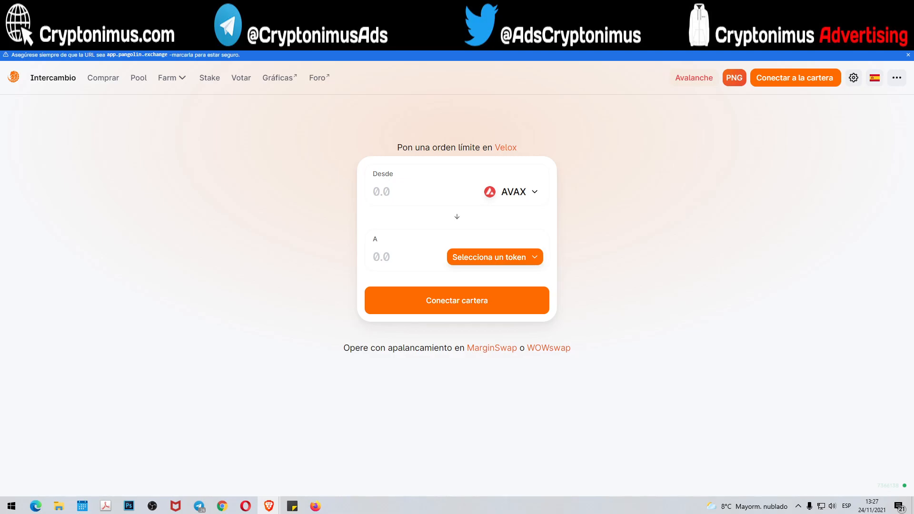
Switch to the Evodefi cross-chain token bridge and open its withdrawal form.
left_click(604, 6)
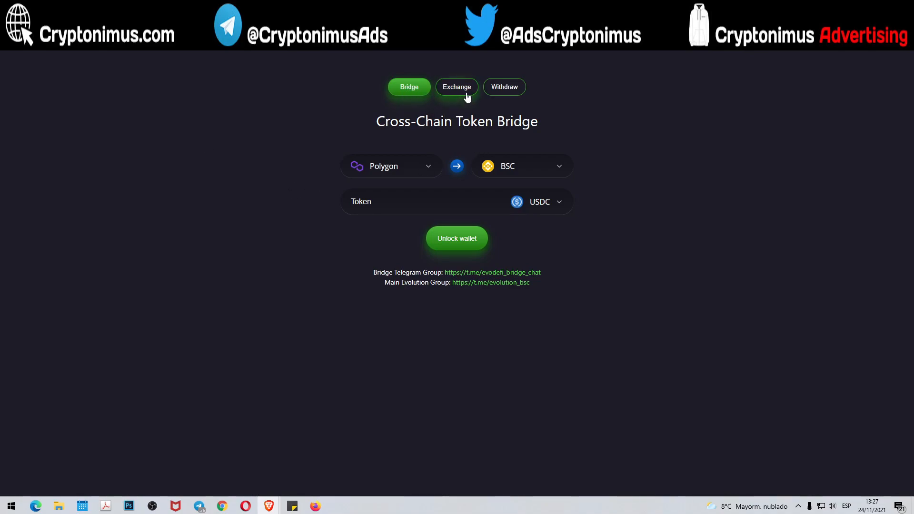
left_click(509, 92)
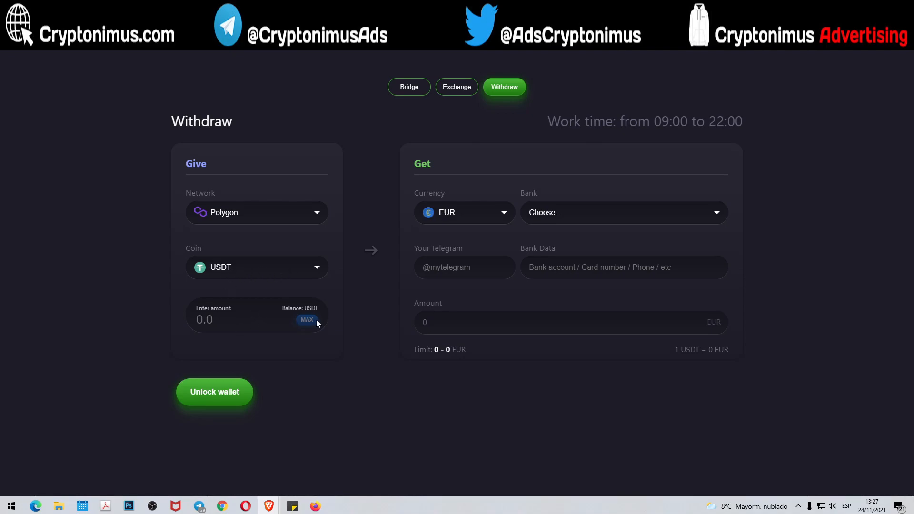
Examine the banks and payment services available for a EUR withdrawal of Polygon USDT.
left_click(551, 217)
scroll(610, 328, "down", 1)
scroll(611, 328, "down", 8)
scroll(610, 327, "down", 3)
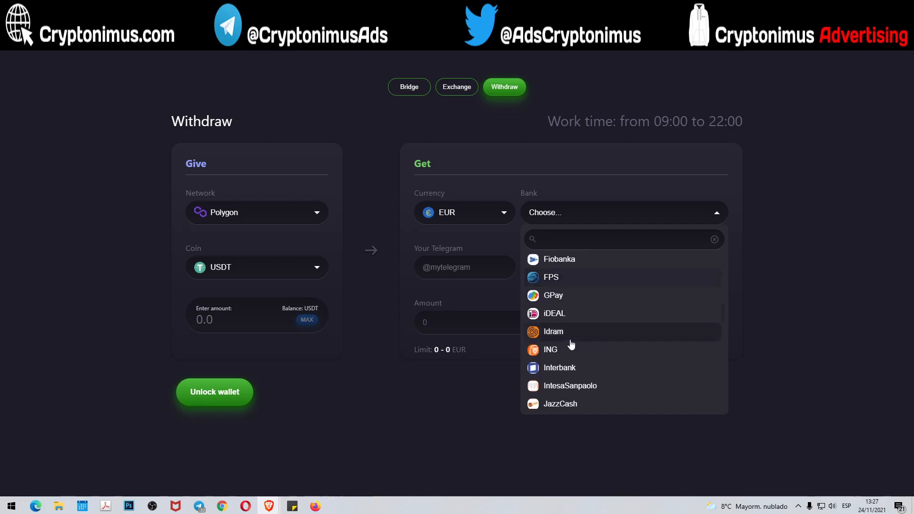
scroll(564, 360, "down", 3)
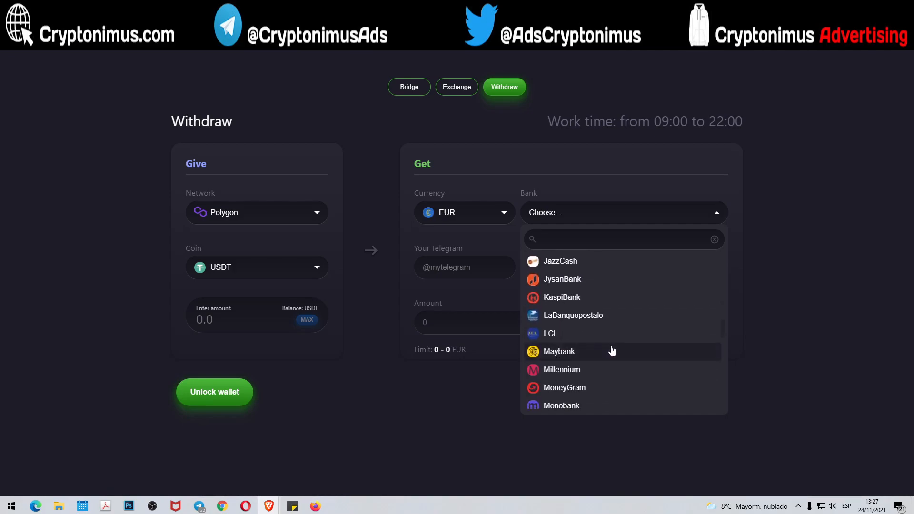
scroll(612, 351, "down", 3)
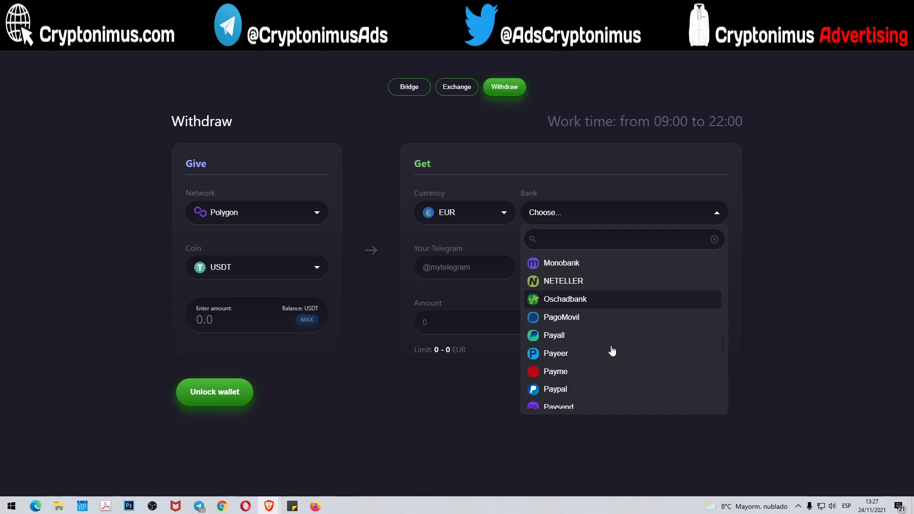
scroll(572, 358, "down", 2)
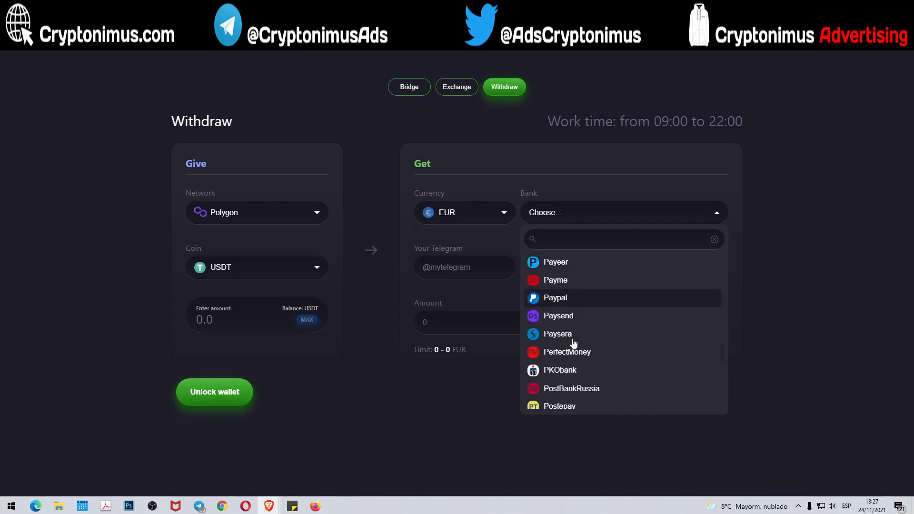
scroll(602, 343, "down", 3)
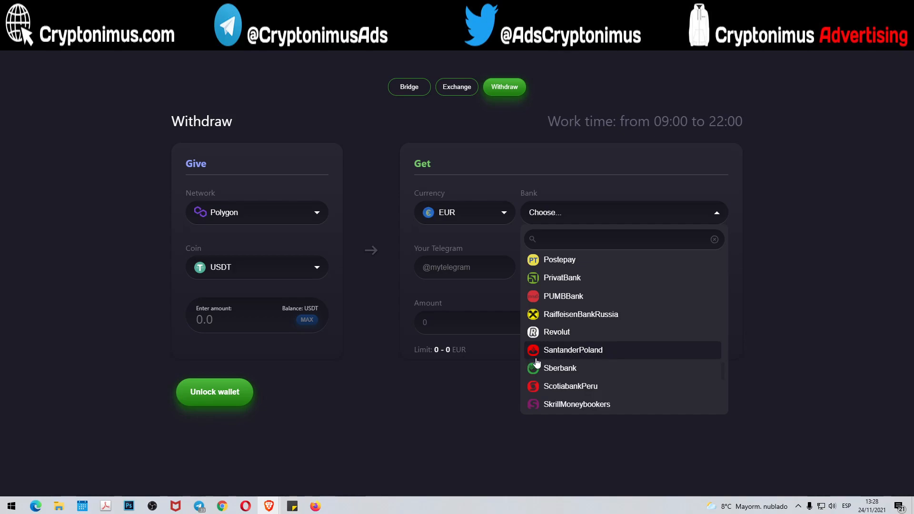
scroll(618, 355, "down", 5)
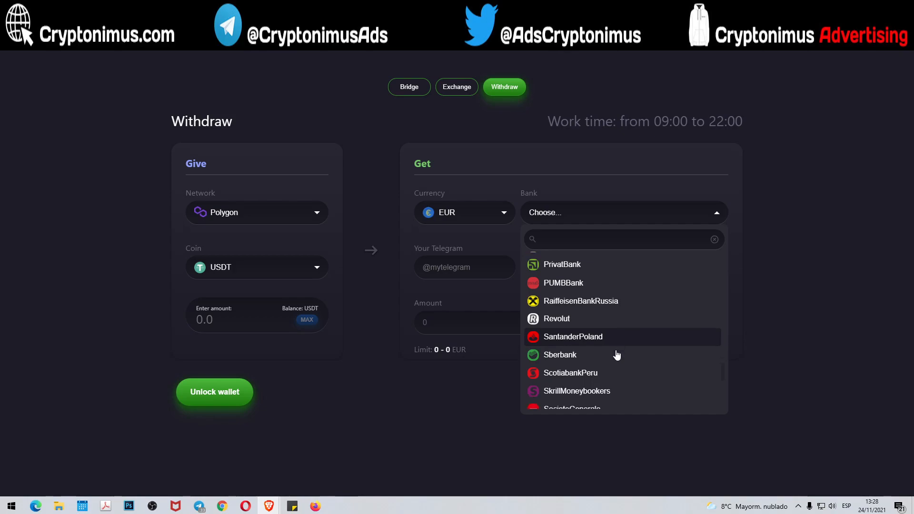
scroll(617, 355, "down", 3)
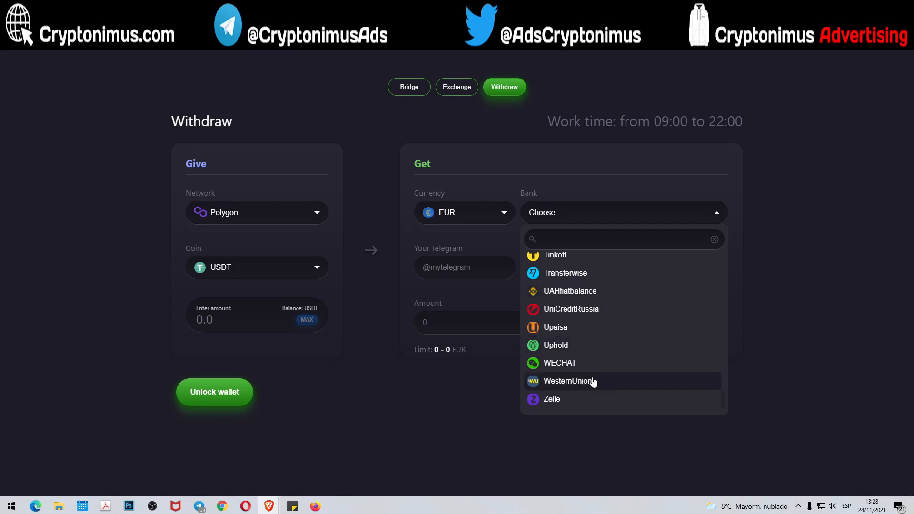
scroll(594, 379, "up", 4)
scroll(594, 379, "up", 10)
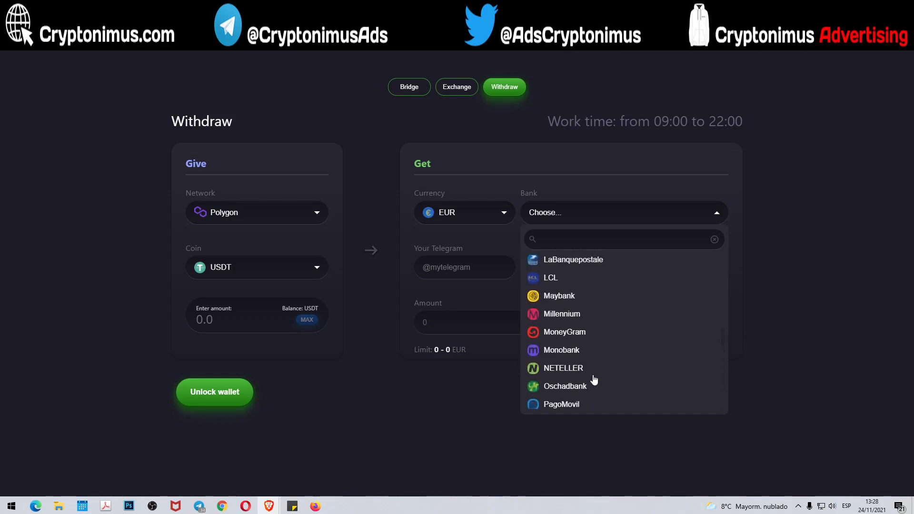
Close the bank list and check which payout currencies the withdrawal form offers besides EUR.
left_click(475, 411)
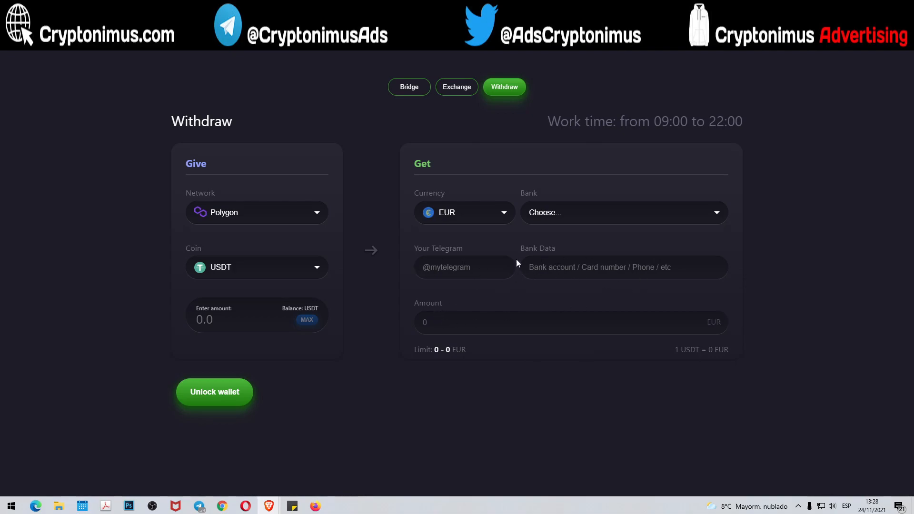
left_click(439, 213)
scroll(445, 307, "down", 2)
scroll(446, 310, "down", 6)
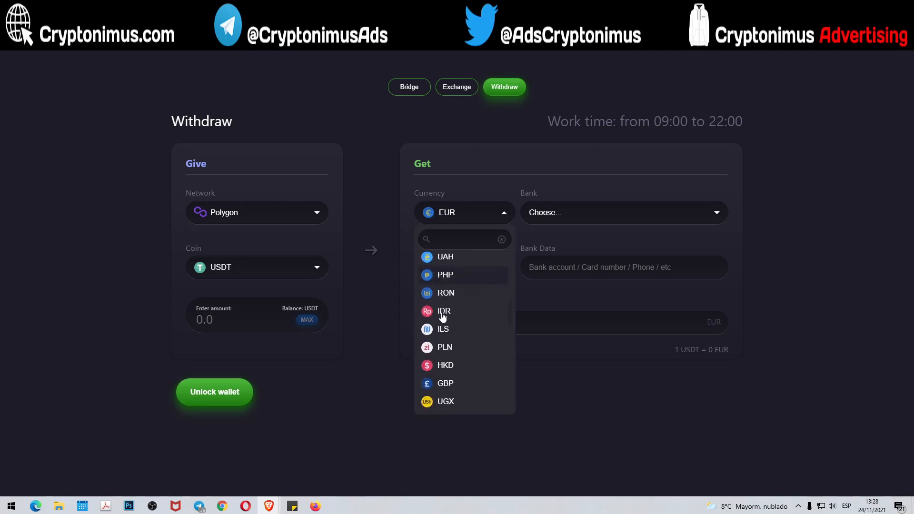
left_click(310, 398)
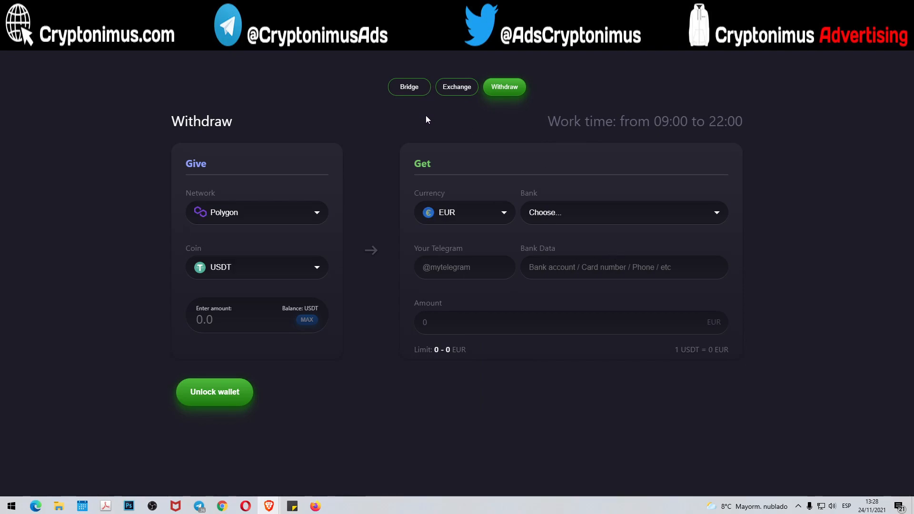
View the cross-chain token exchange and check the source networks it offers.
left_click(453, 90)
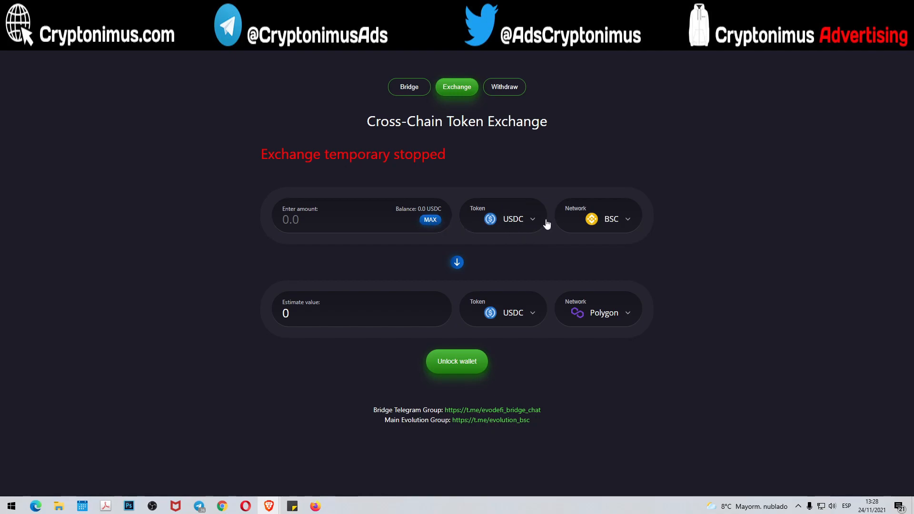
left_click(594, 222)
left_click(284, 379)
Return to the cross-chain token bridge and connect the MetaMask wallet for the Polygon to BSC transfer.
left_click(406, 89)
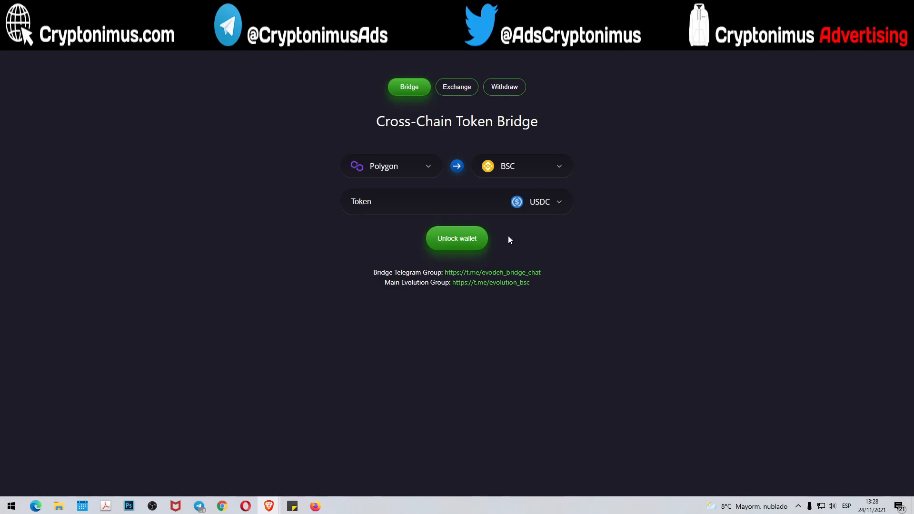
left_click(471, 239)
left_click(402, 160)
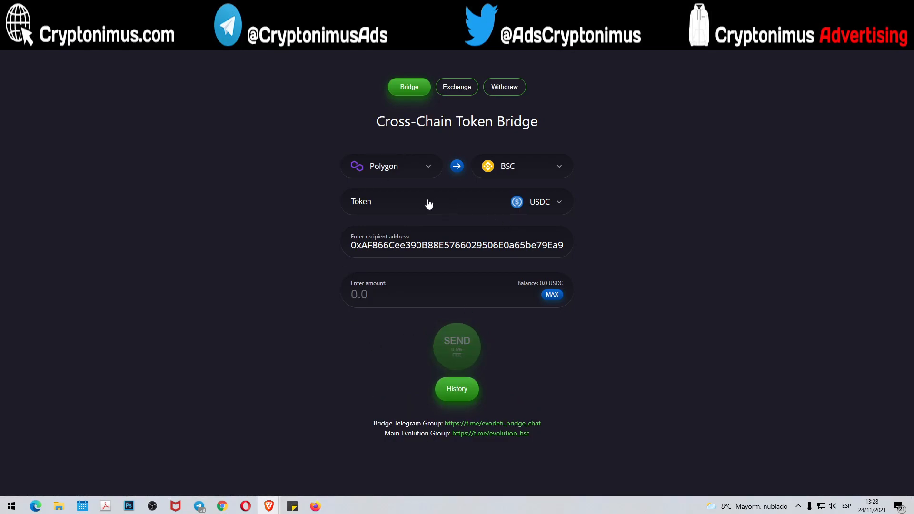
Check the source and destination networks available on the token bridge.
left_click(374, 169)
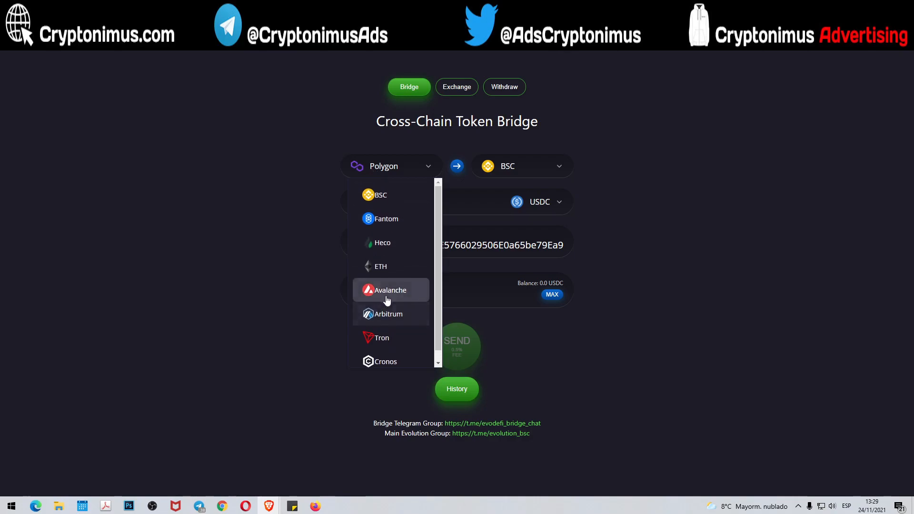
left_click(512, 167)
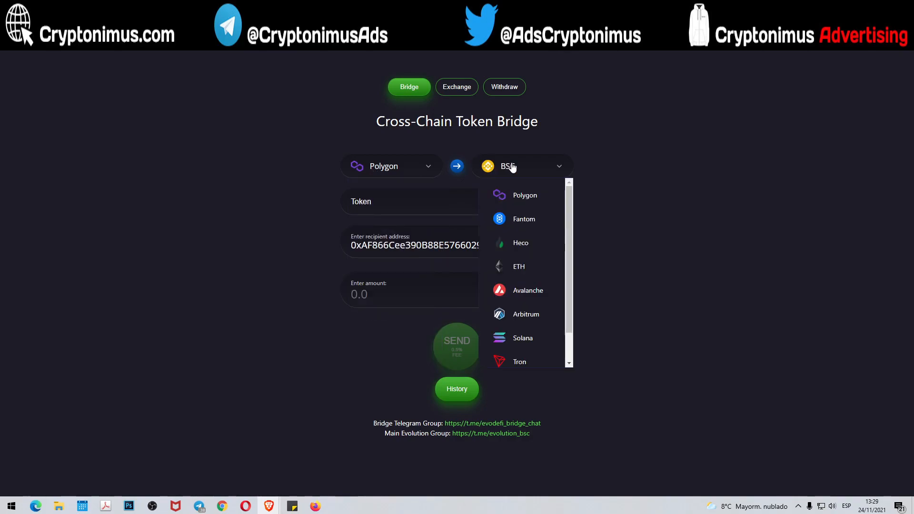
scroll(523, 295, "down", 1)
scroll(519, 310, "up", 1)
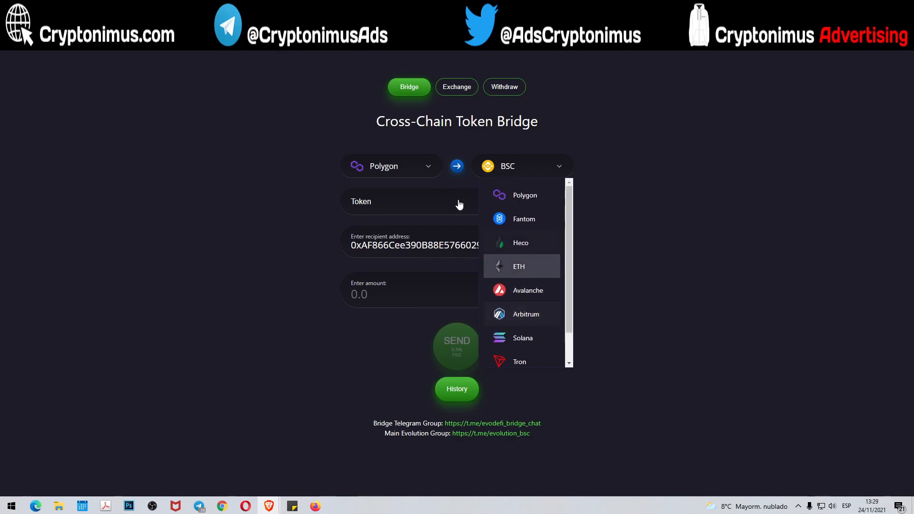
Reverse the bridge direction and switch it back to Polygon to BSC, reconnecting the MetaMask wallet.
left_click(456, 166)
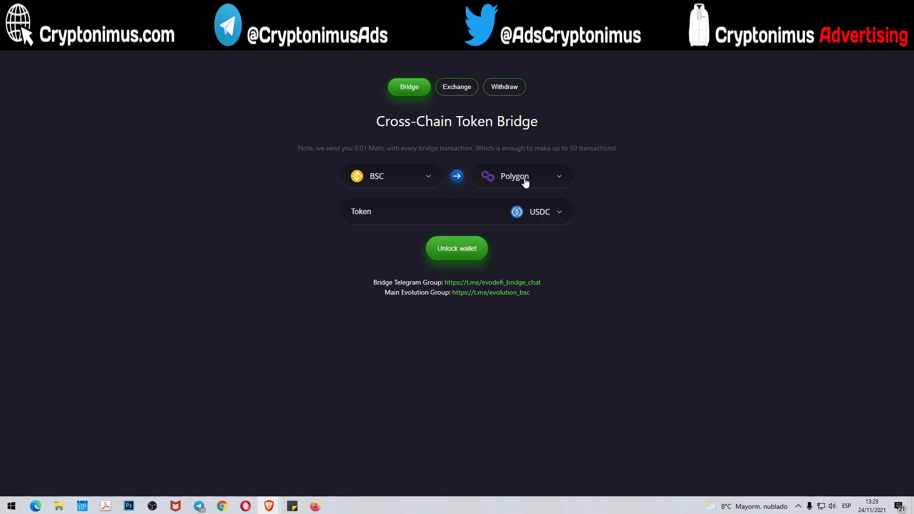
left_click(459, 176)
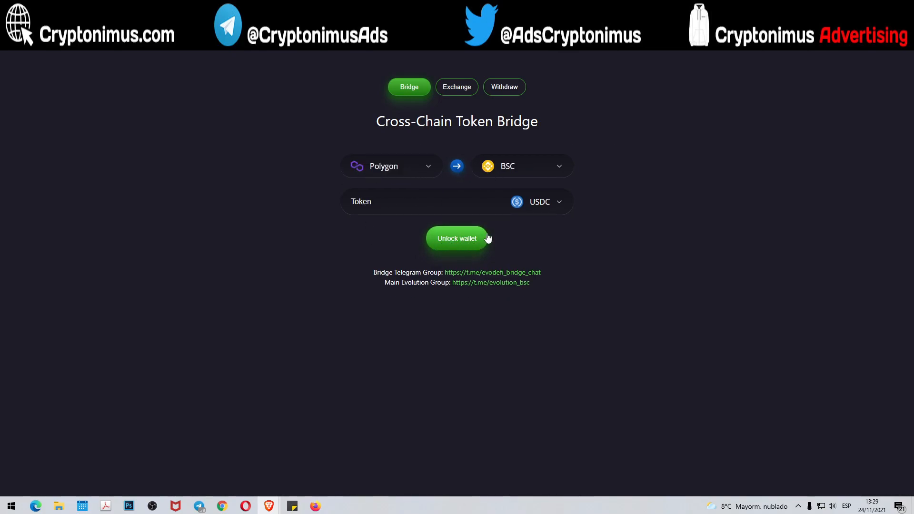
left_click(456, 241)
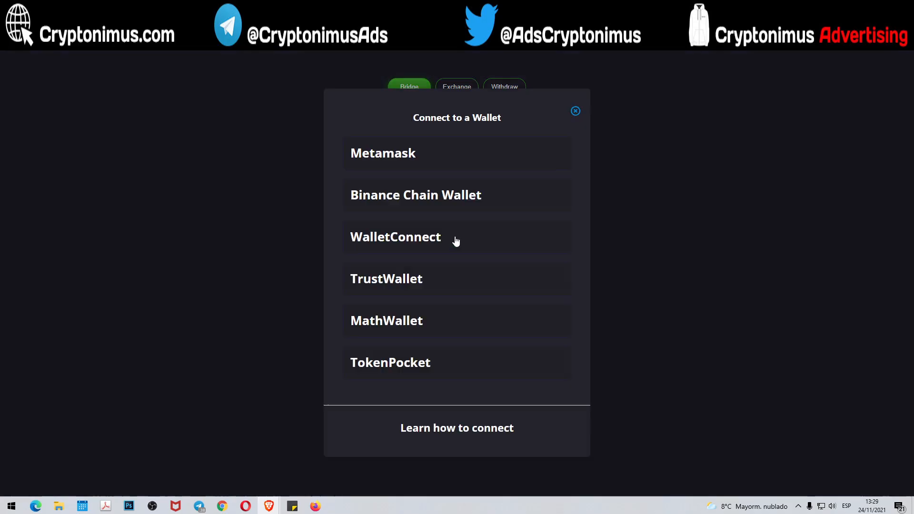
left_click(406, 163)
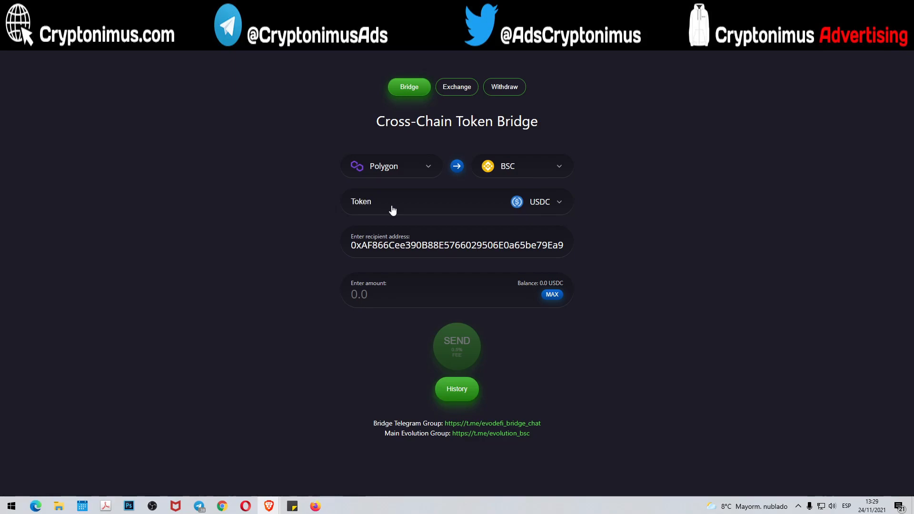
Choose USDC as the token to bridge and set the transfer amount to 100.
left_click(534, 204)
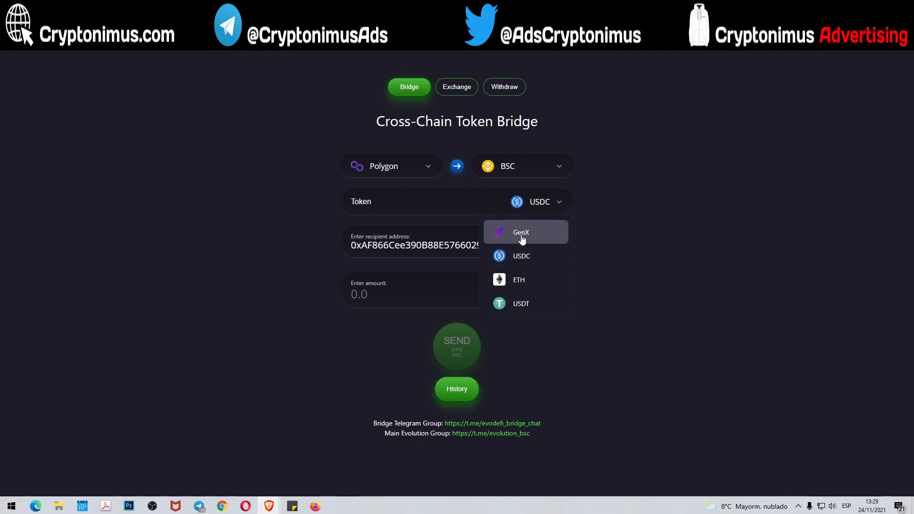
left_click(511, 257)
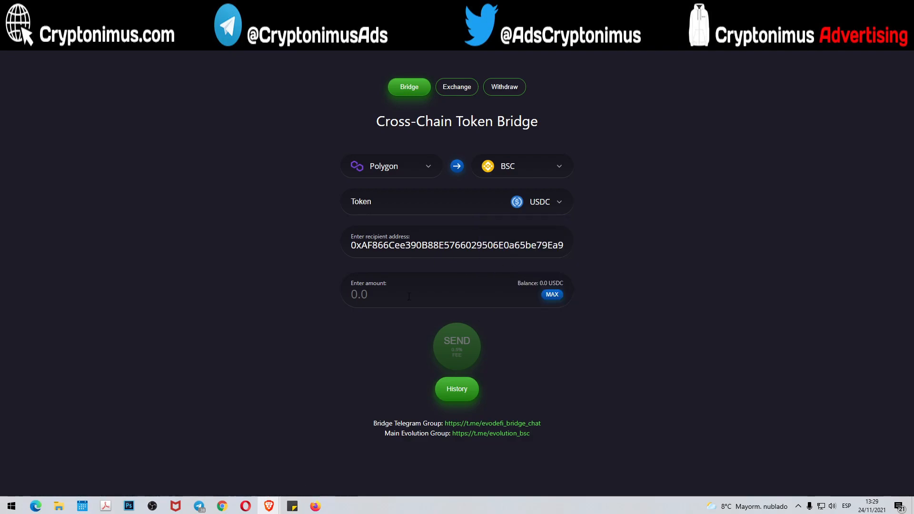
left_click(371, 295)
type("100")
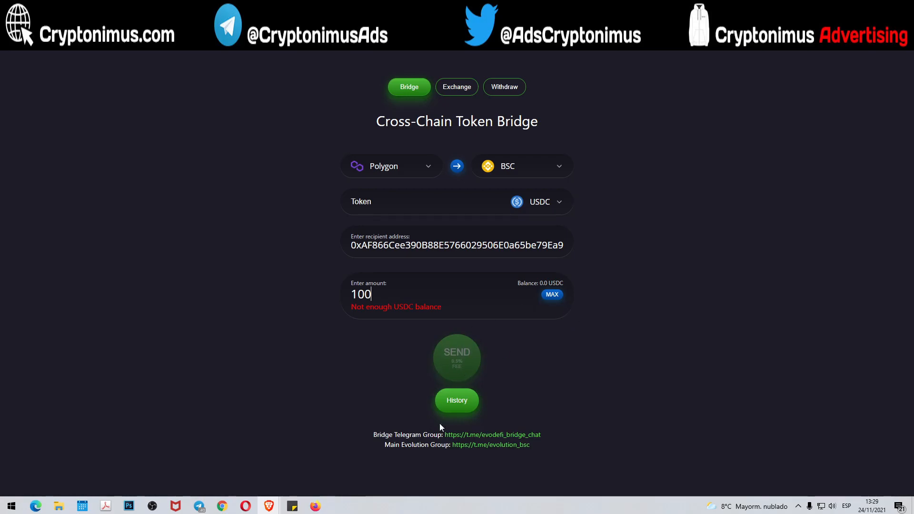
Review the past transfers in the bridge's transaction history and return to the bridge form.
left_click(457, 401)
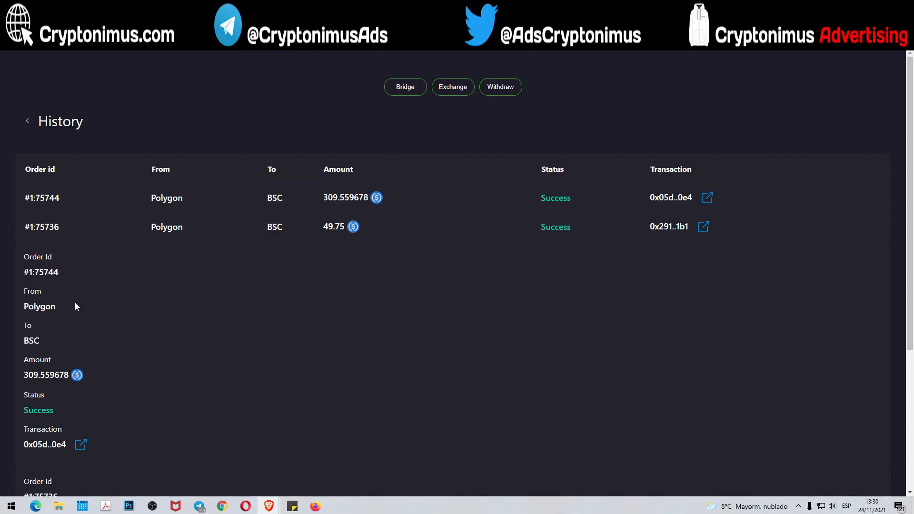
scroll(86, 328, "down", 1)
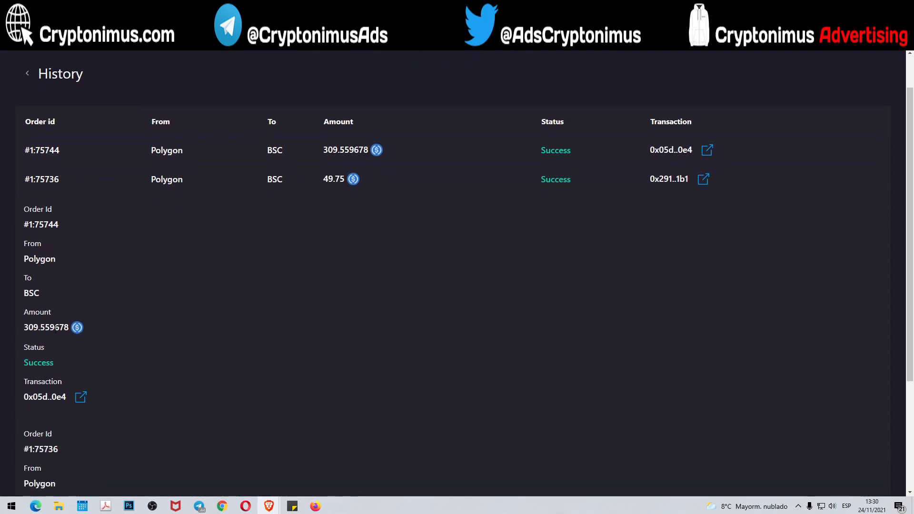
scroll(56, 328, "down", 2)
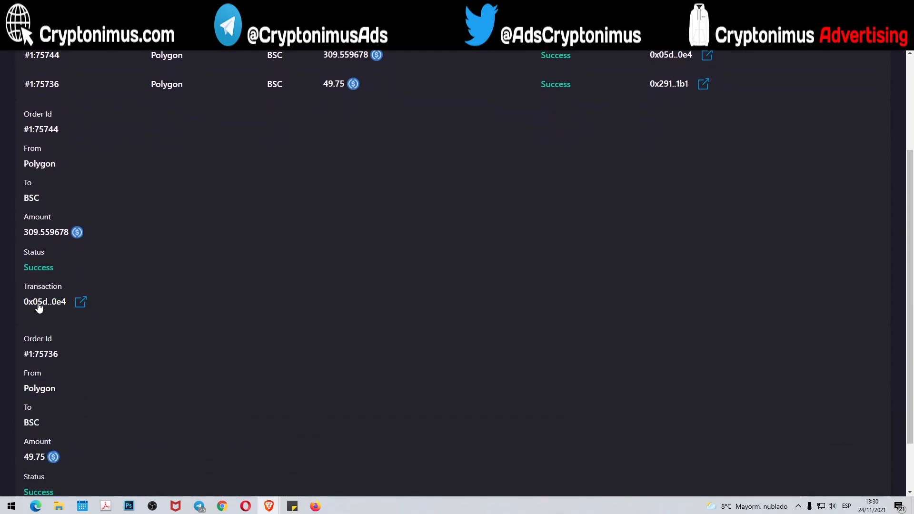
scroll(224, 407, "down", 2)
scroll(229, 400, "up", 5)
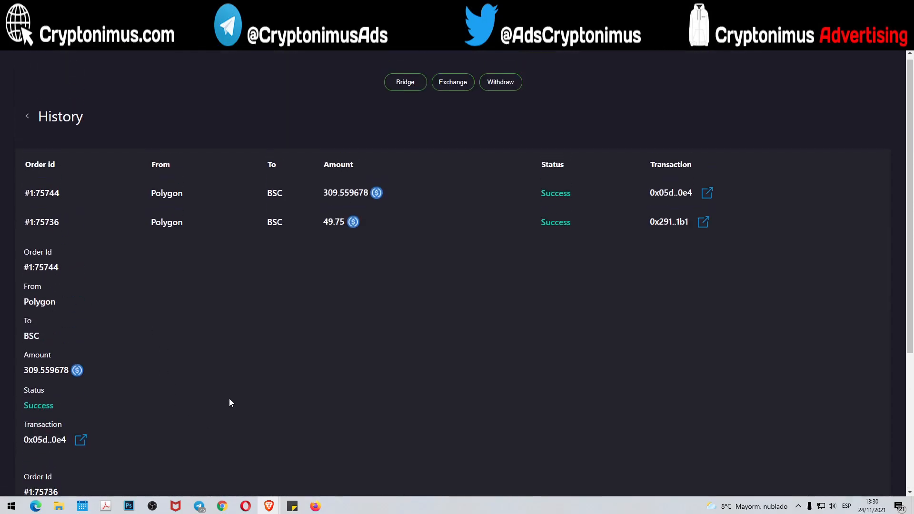
left_click(405, 87)
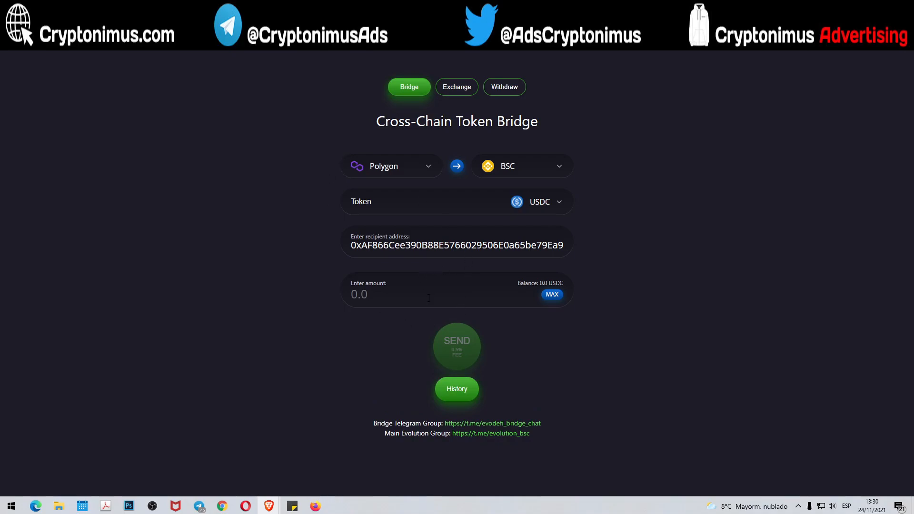